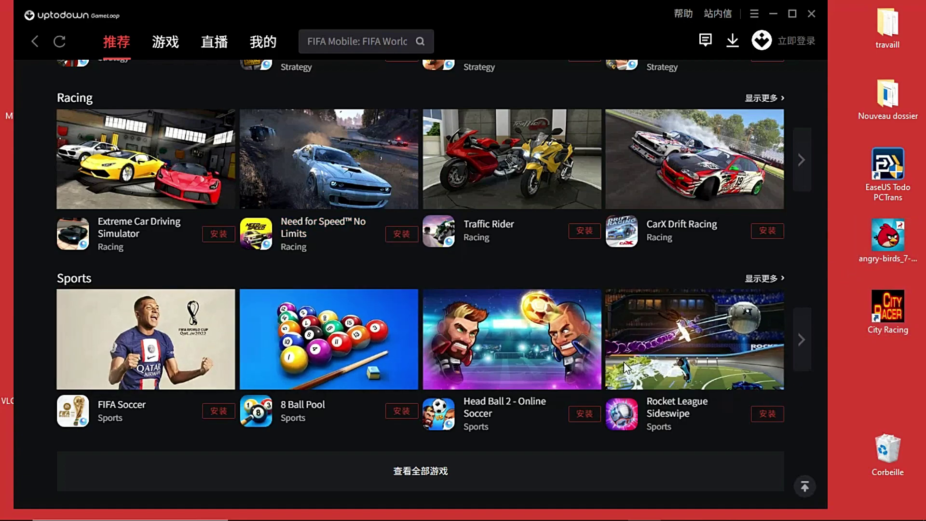
# - Browse the recommended game categories and the full games list in the GameLoop store
pyautogui.scroll(3, 637, 347)
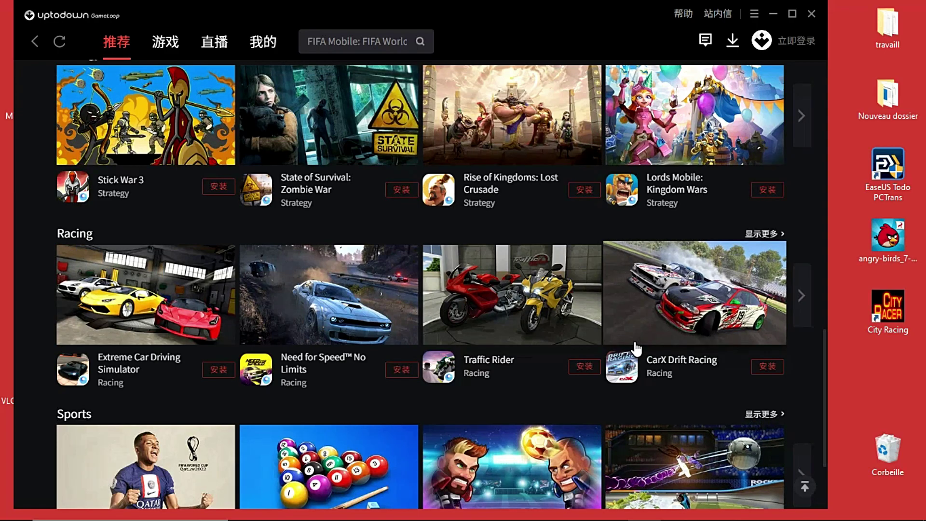
pyautogui.scroll(2, 637, 348)
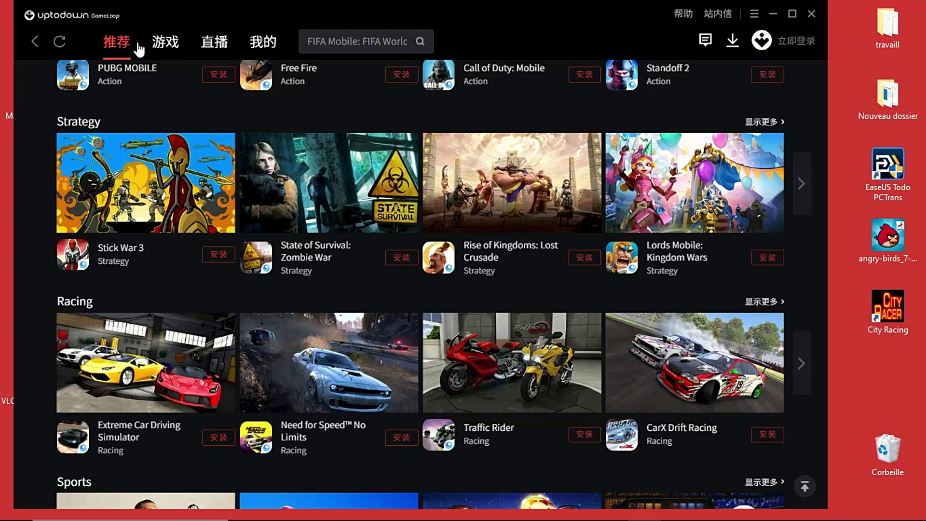
pyautogui.click(163, 44)
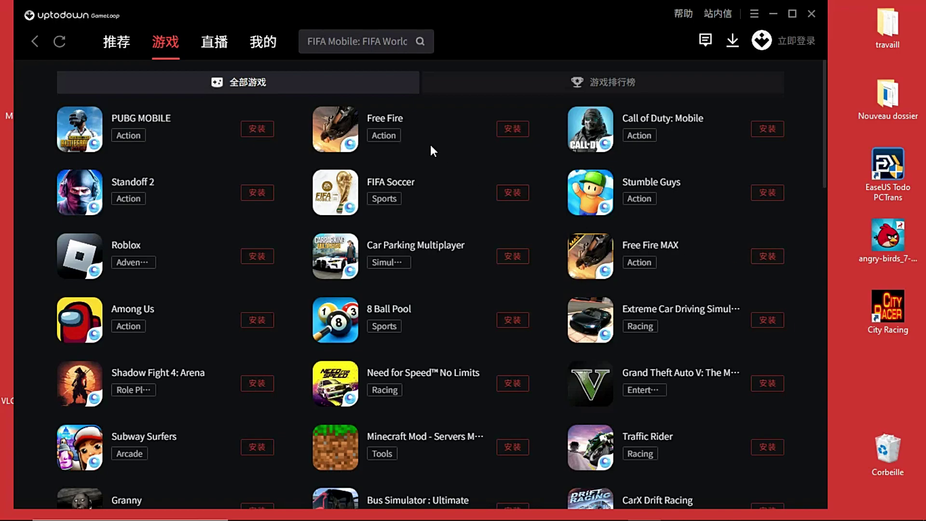
pyautogui.scroll(-6, 460, 235)
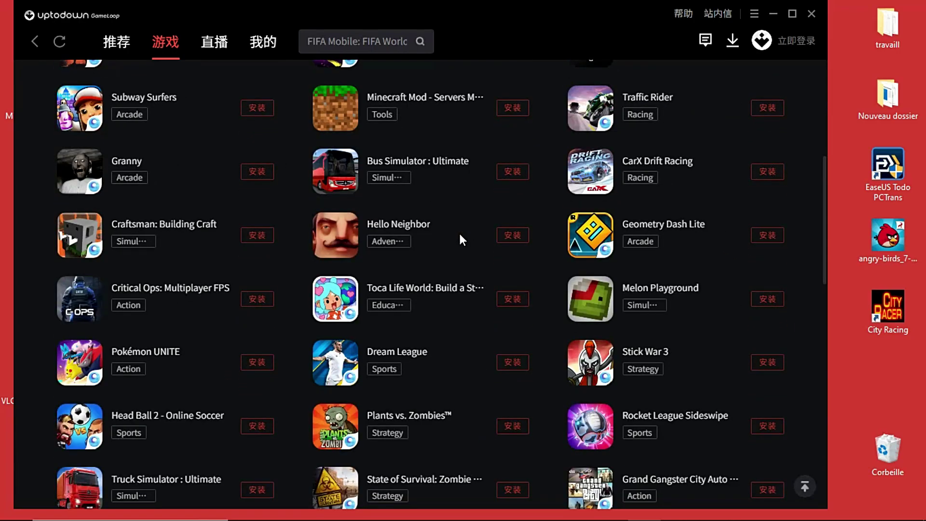
pyautogui.scroll(-4, 459, 232)
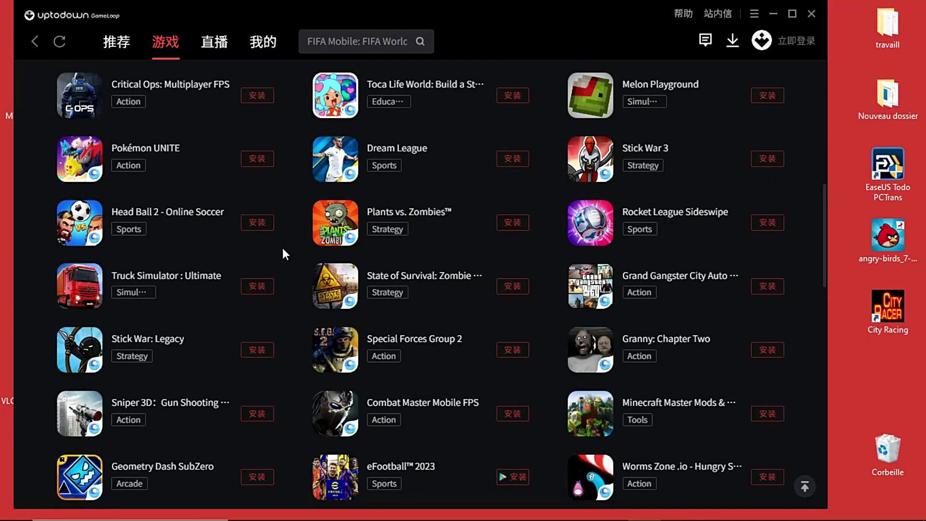
pyautogui.scroll(-3, 282, 246)
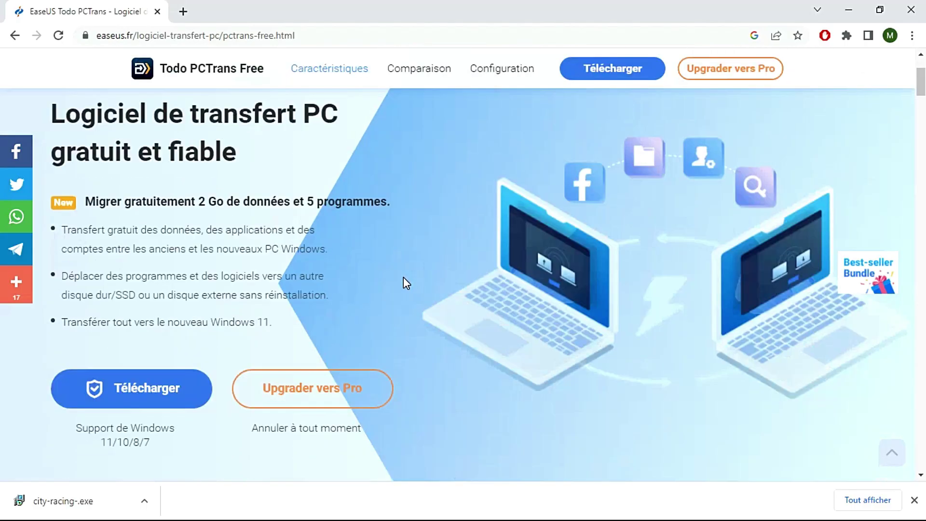
# - In the browser, download the free Todo PCTrans installer from the EaseUS page and save it to the Bureau folder
pyautogui.scroll(-10, 403, 278)
pyautogui.scroll(-10, 403, 277)
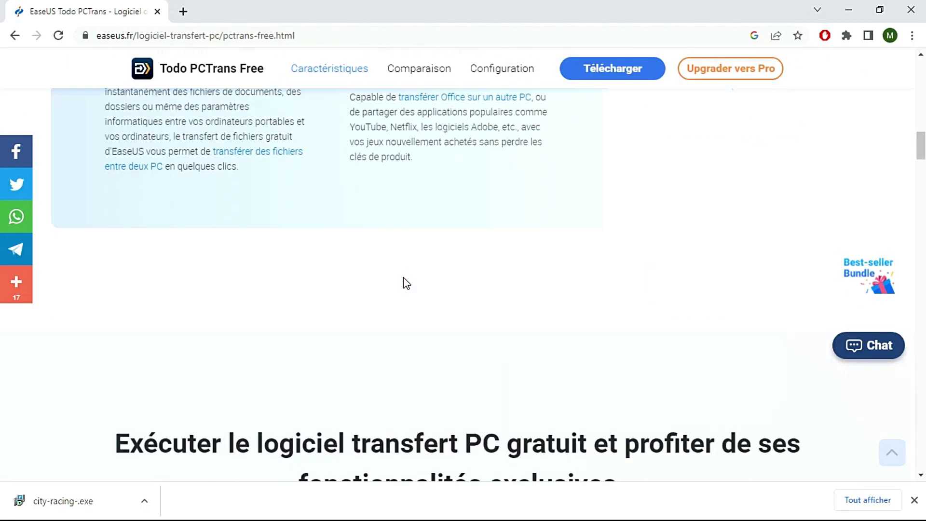
pyautogui.scroll(20, 403, 277)
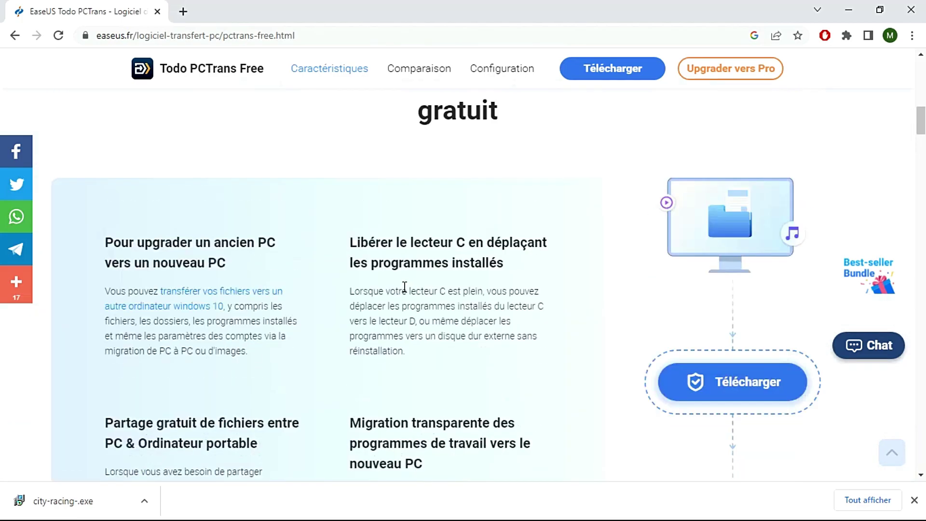
pyautogui.scroll(2, 403, 287)
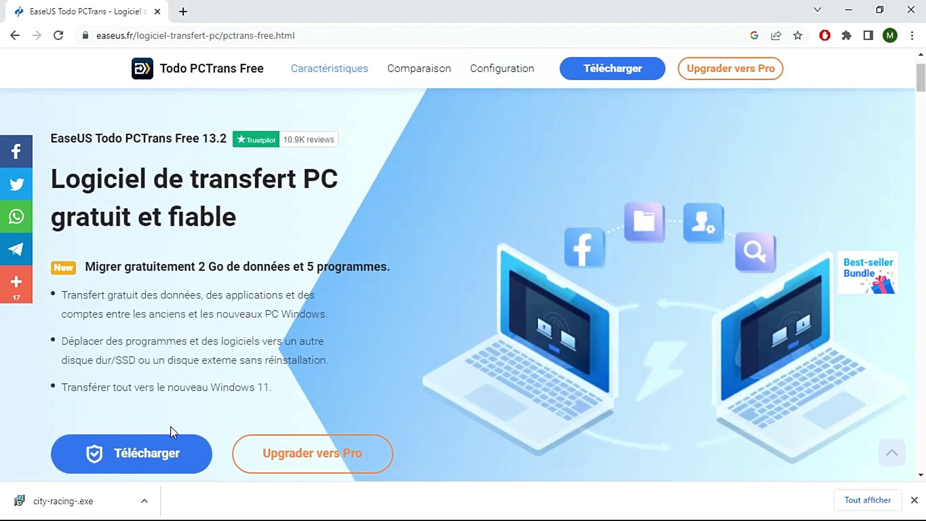
pyautogui.click(160, 459)
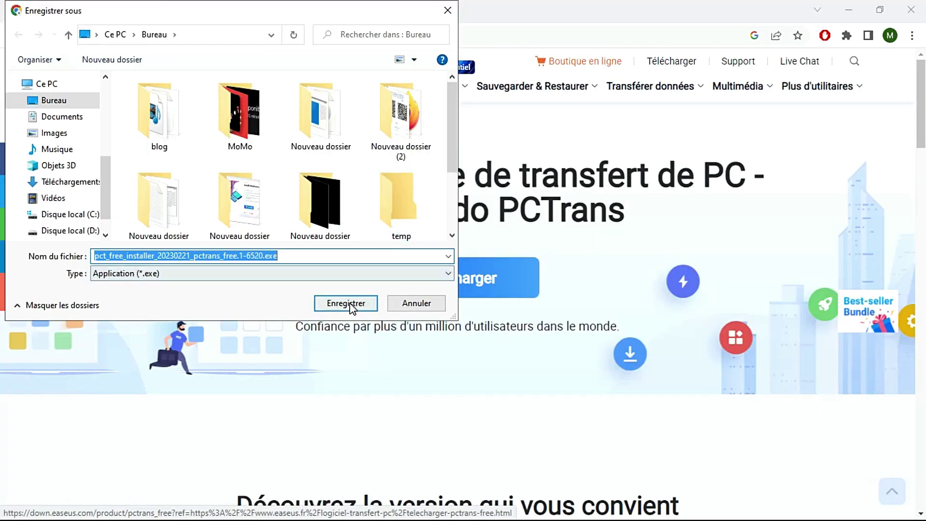
pyautogui.click(349, 303)
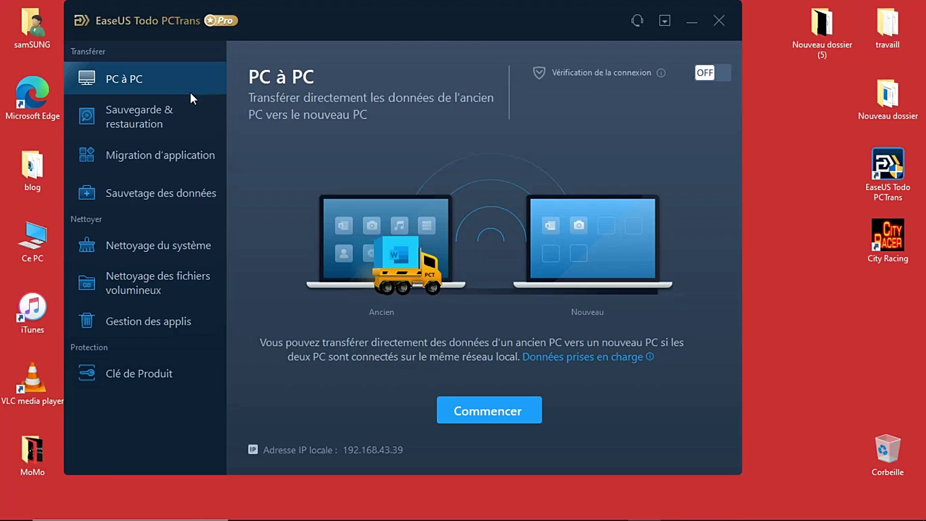
# - In EaseUS Todo PCTrans, review the transfer and cleanup modules, from backup and data rescue to system cleanup, ending on PC à PC
pyautogui.click(144, 121)
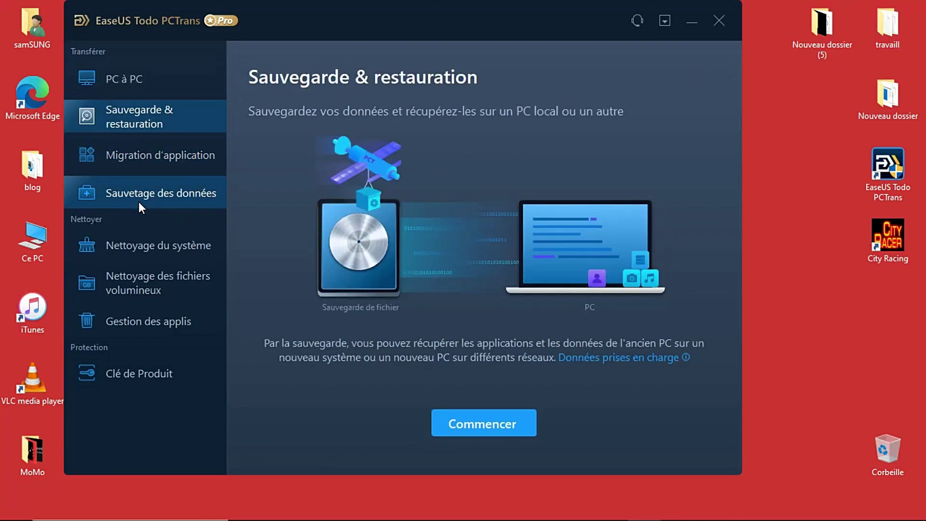
pyautogui.click(139, 197)
pyautogui.click(133, 156)
pyautogui.click(131, 244)
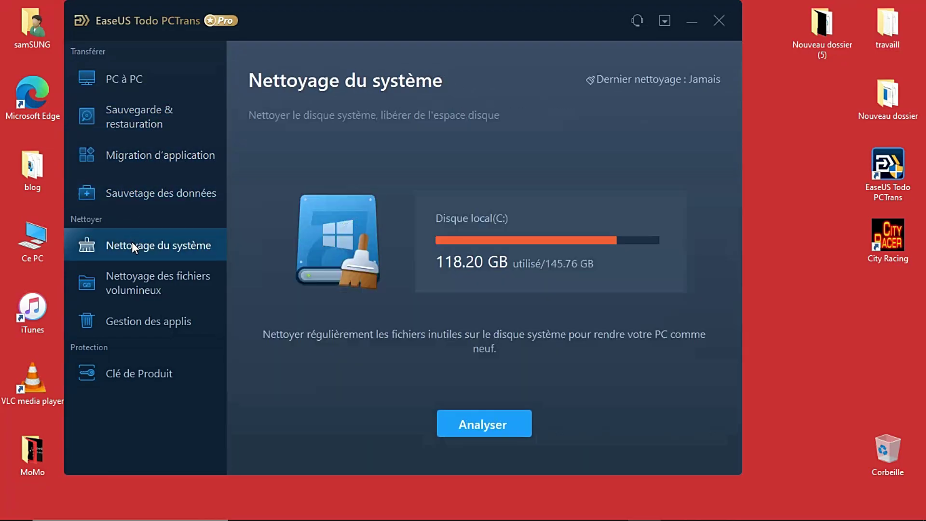
pyautogui.click(131, 283)
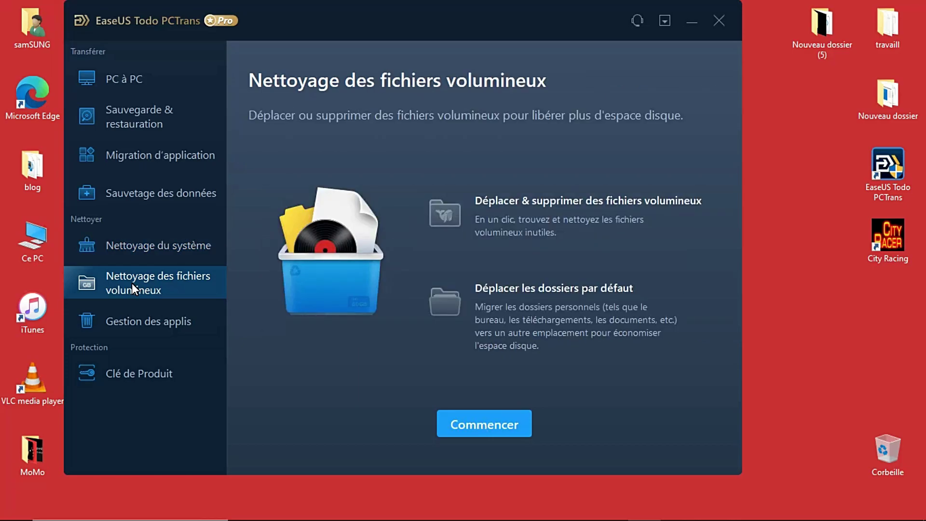
pyautogui.click(130, 117)
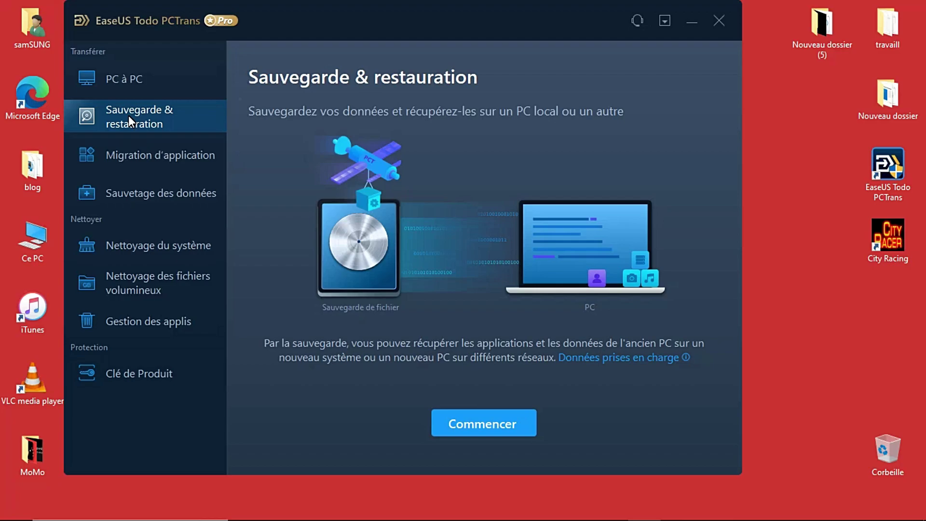
pyautogui.click(194, 160)
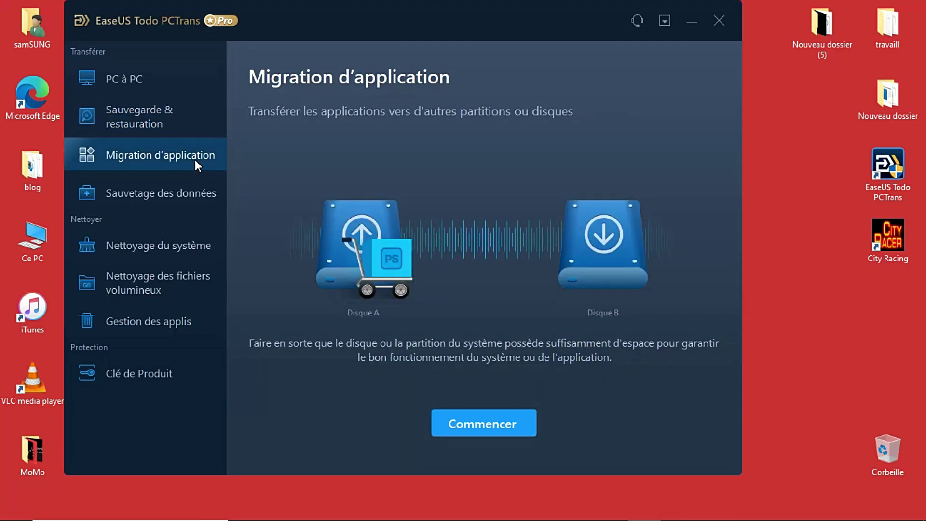
pyautogui.click(184, 193)
pyautogui.click(179, 246)
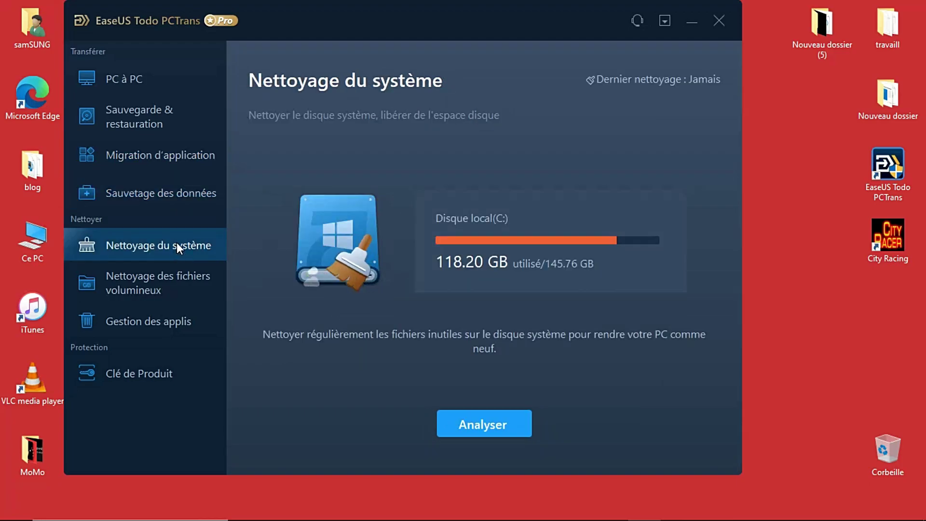
pyautogui.click(162, 294)
pyautogui.click(159, 316)
pyautogui.click(154, 247)
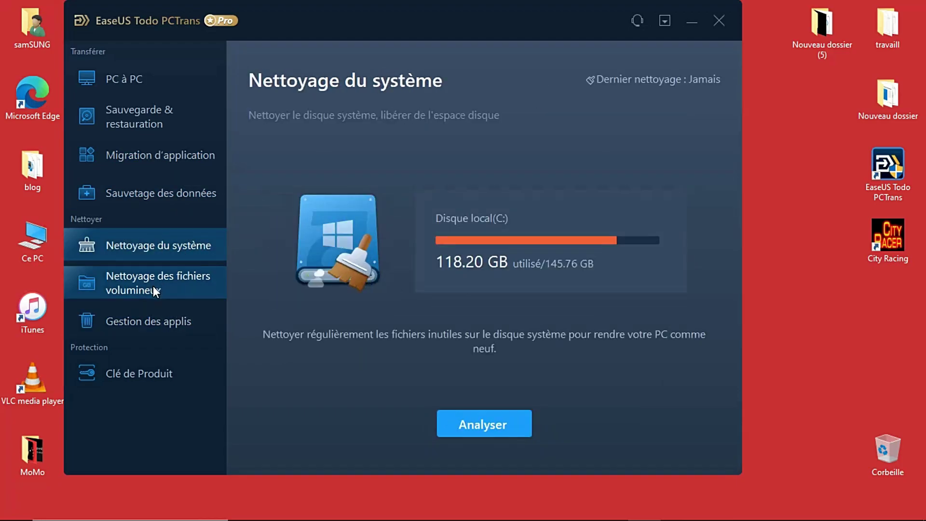
pyautogui.click(137, 320)
pyautogui.click(122, 249)
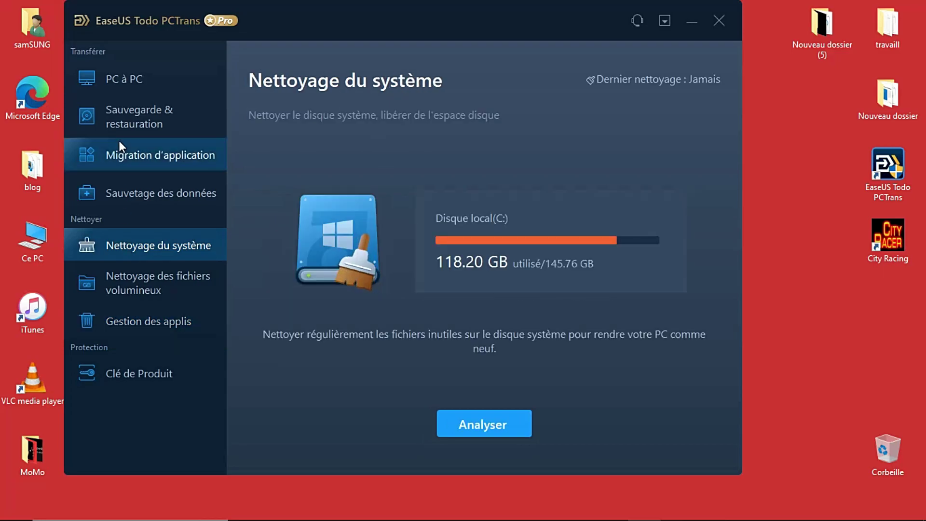
pyautogui.click(130, 79)
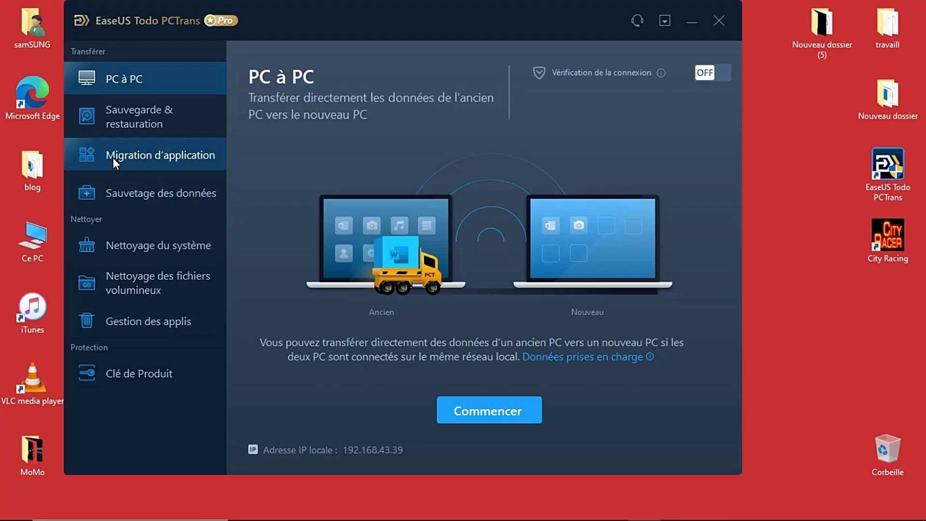
# - Start an application migration and select City Racing on Disque local (C:) as the only program to move
pyautogui.click(130, 159)
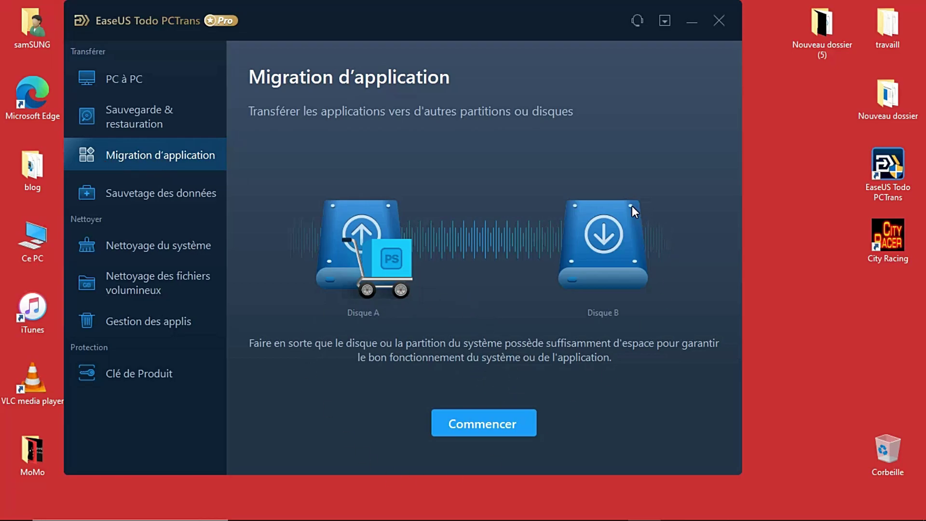
pyautogui.click(487, 428)
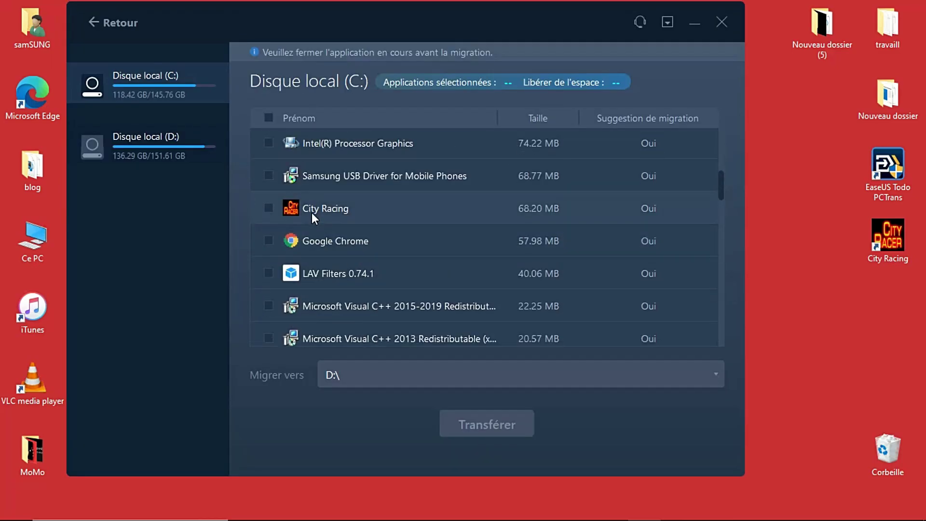
pyautogui.click(310, 207)
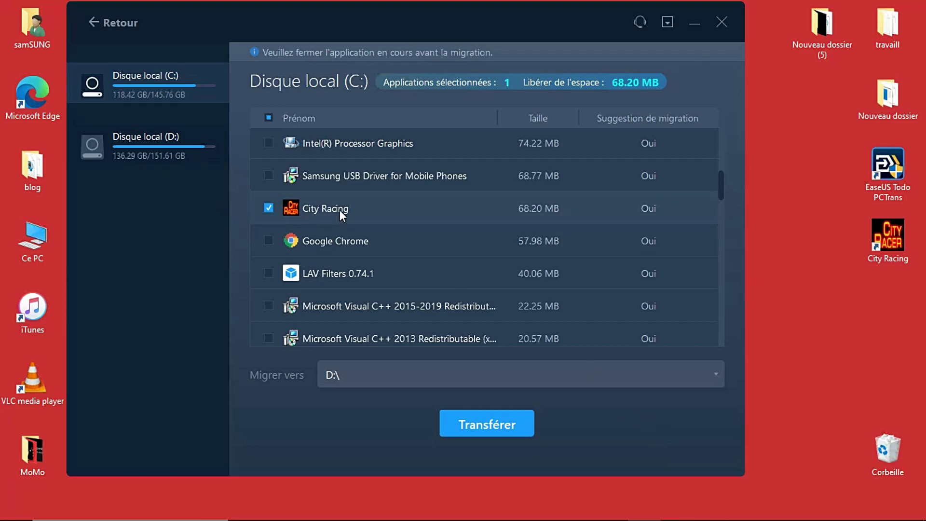
pyautogui.click(269, 207)
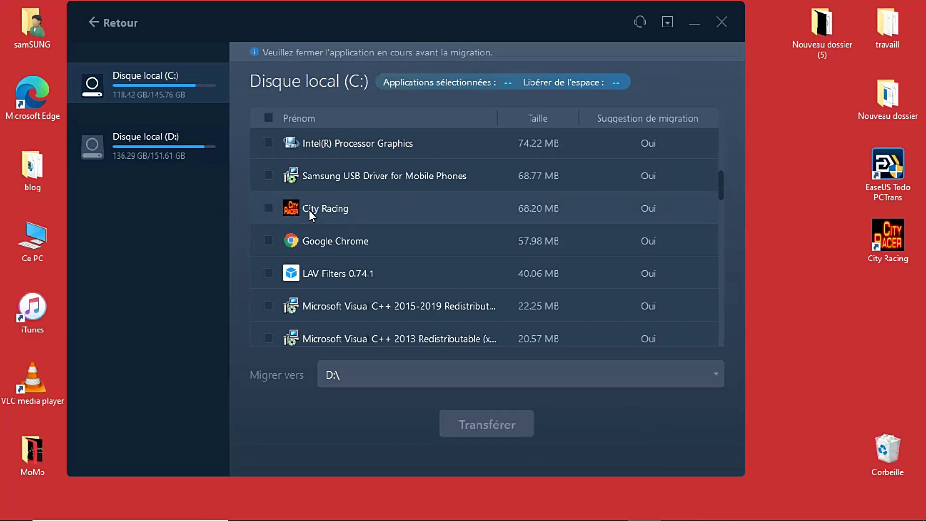
pyautogui.click(268, 208)
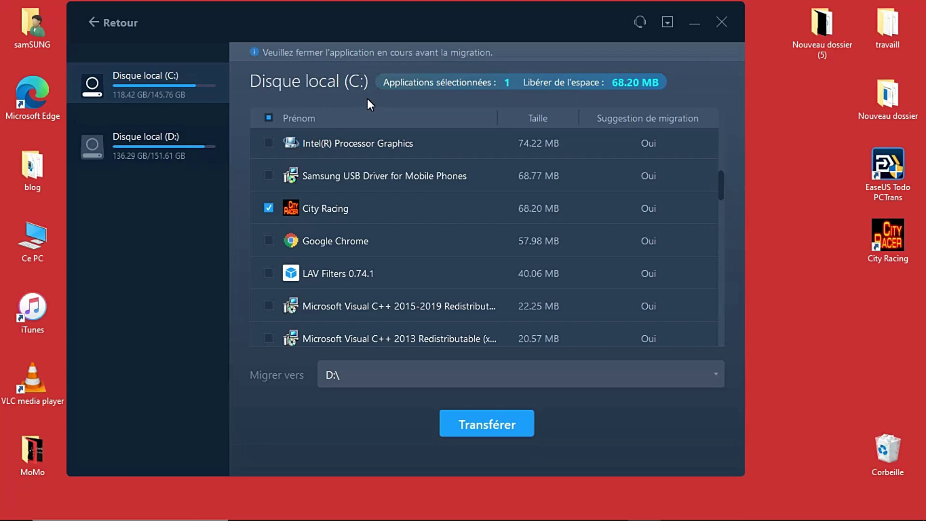
# - Set D:\ as the migration destination and transfer the selected City Racing game
pyautogui.click(405, 374)
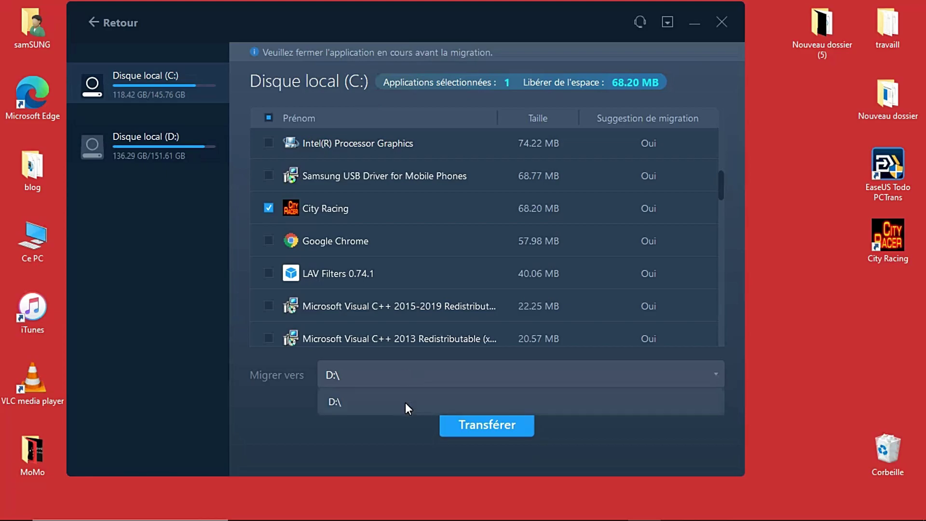
pyautogui.click(391, 400)
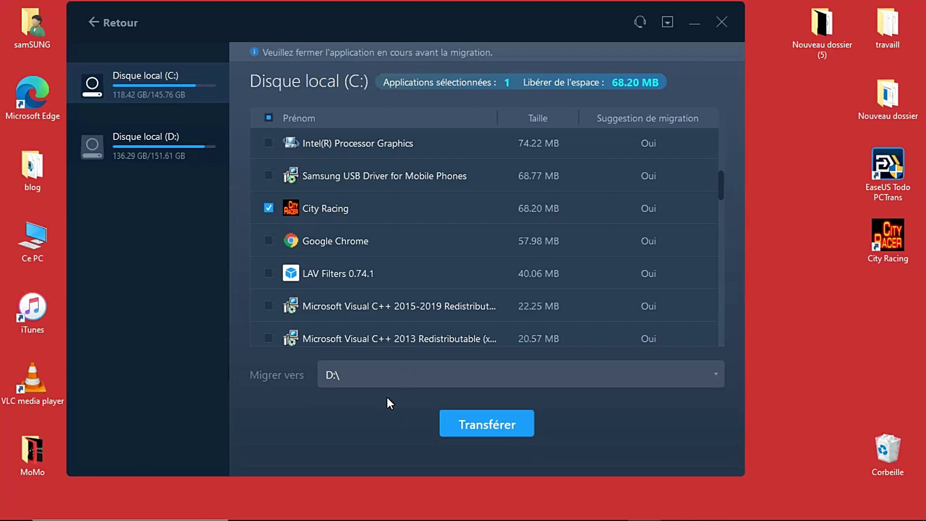
pyautogui.click(368, 375)
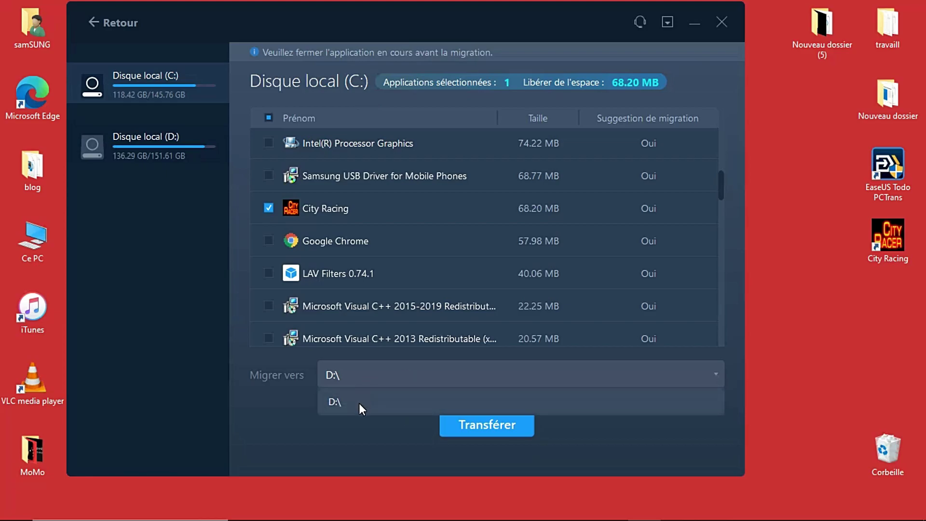
pyautogui.click(382, 403)
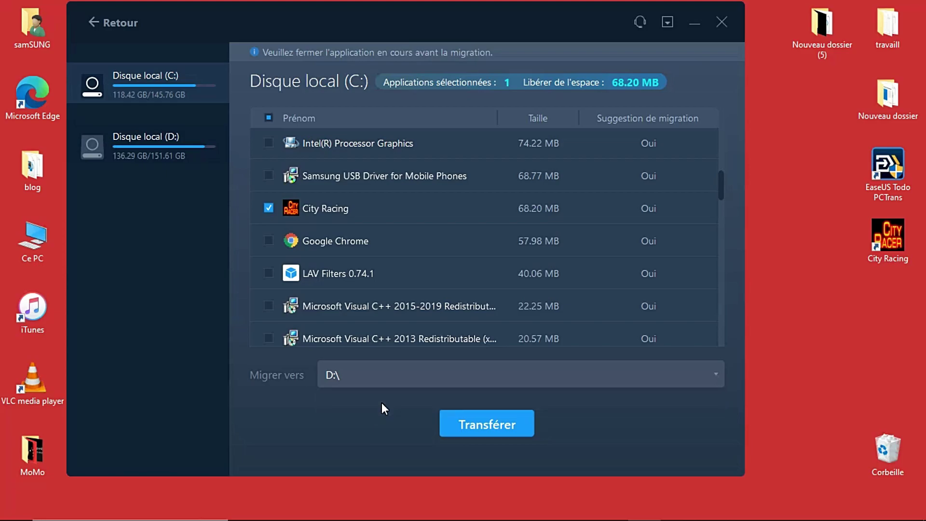
pyautogui.click(467, 423)
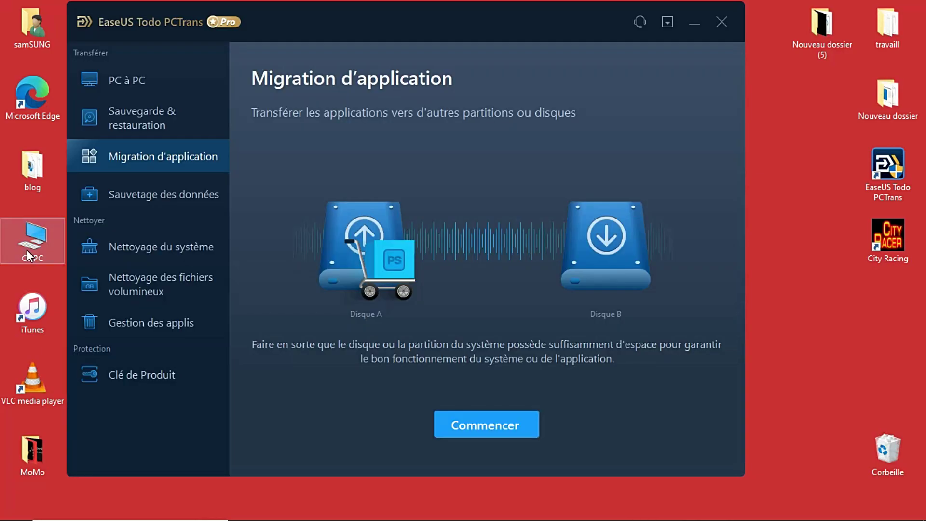
# - In File Explorer, open the City Racing folder under Program Files (x86), GameTop.com on drive D: to check the migrated files
pyautogui.doubleClick(27, 249)
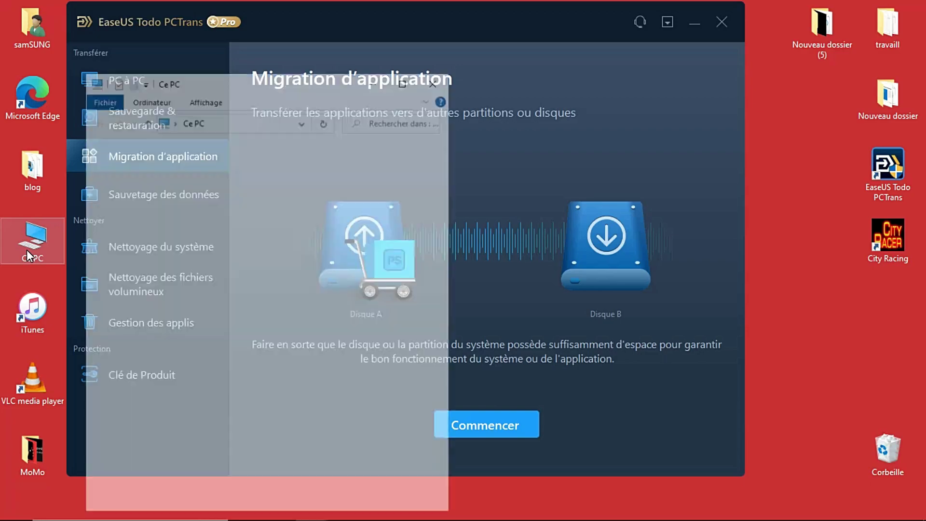
pyautogui.scroll(-3, 436, 314)
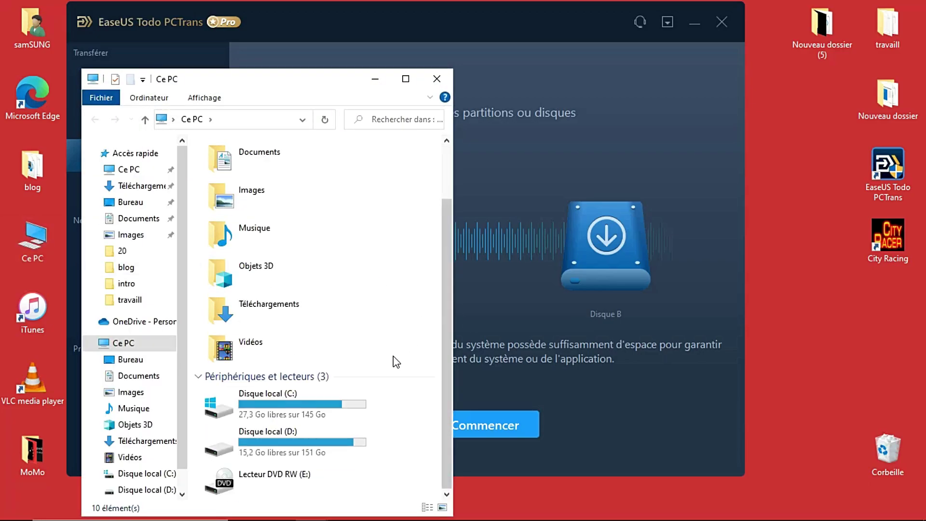
pyautogui.doubleClick(336, 439)
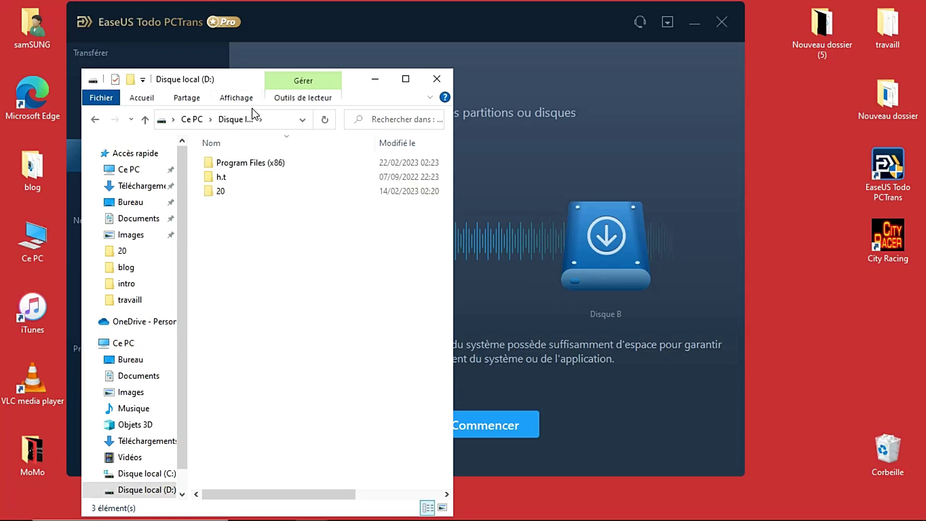
pyautogui.doubleClick(253, 166)
pyautogui.doubleClick(253, 167)
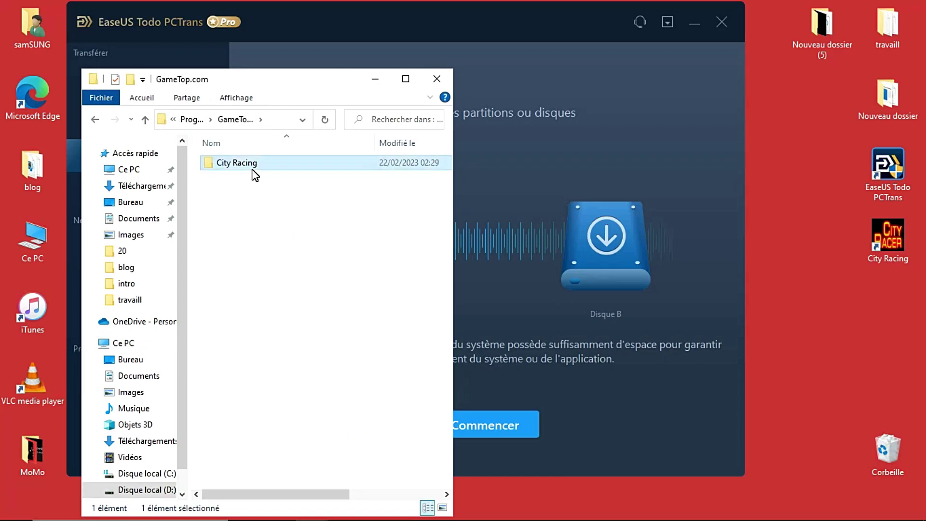
pyautogui.doubleClick(252, 166)
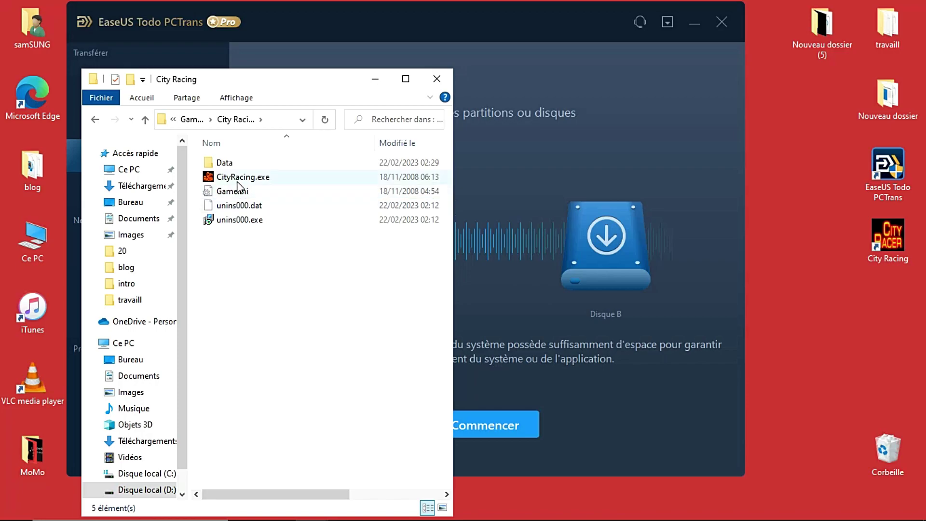
# - Check the CityRacing.exe file in the migrated City Racing folder on drive D: and close the folder window
pyautogui.click(246, 178)
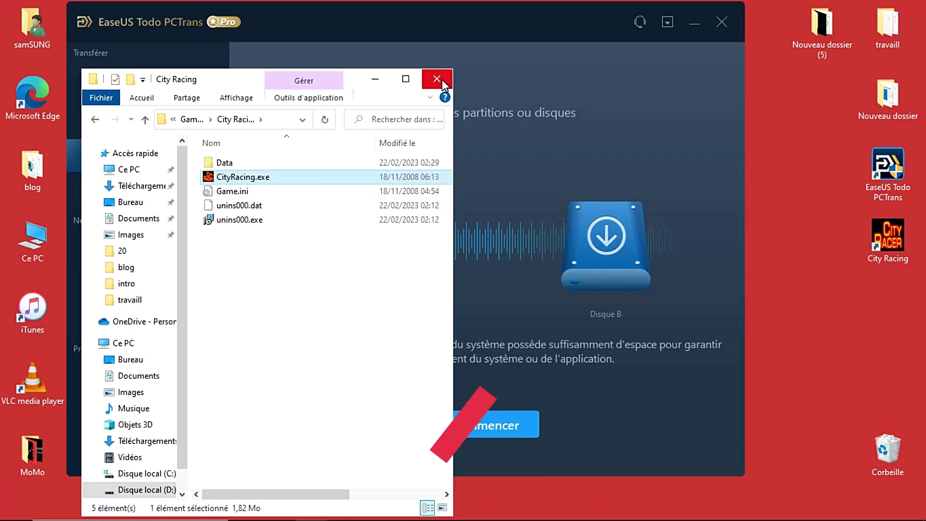
pyautogui.click(438, 79)
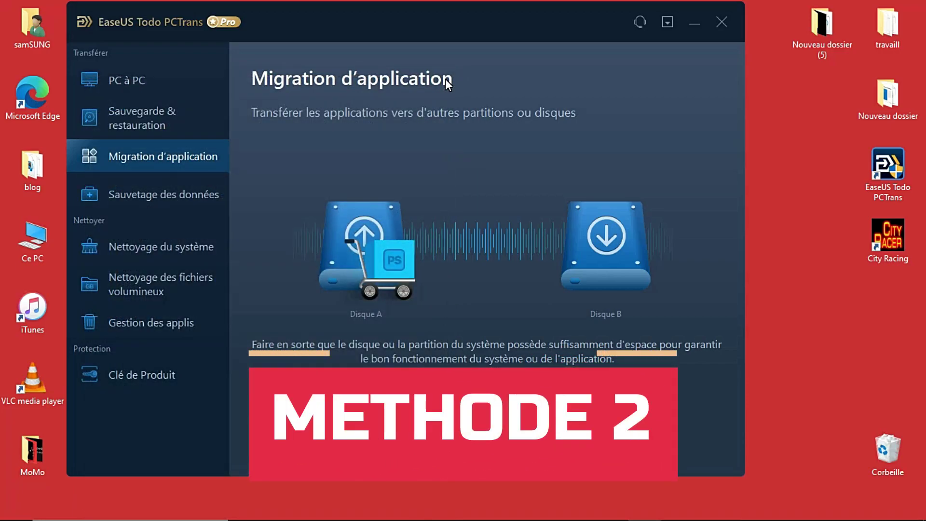
# - Open the file location of the City Racing desktop shortcut on drive C: and copy CityRacing.exe from that folder
pyautogui.moveTo(887, 237); pyautogui.dragTo(832, 237)
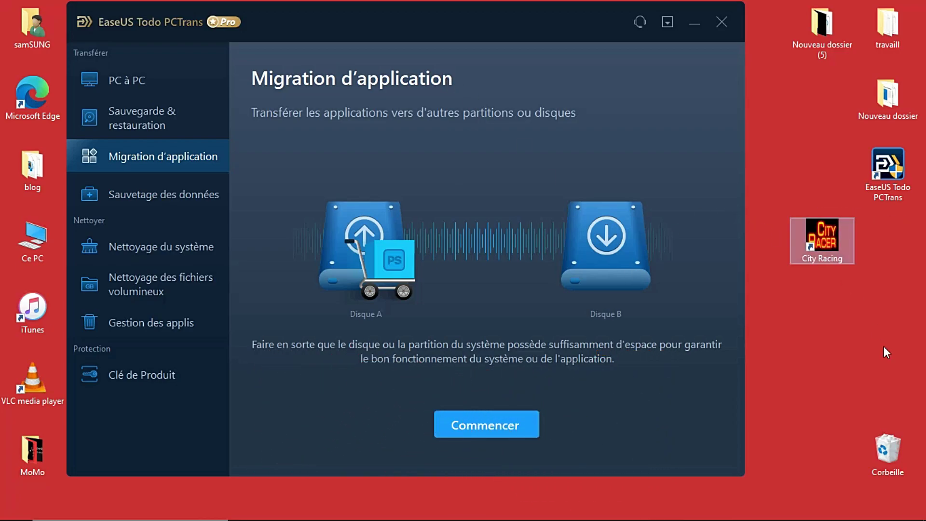
pyautogui.rightClick(832, 242)
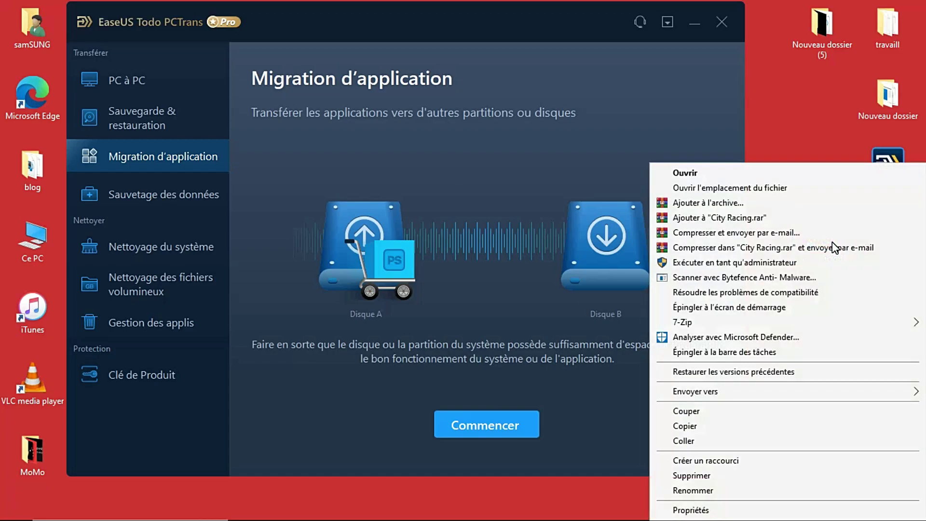
pyautogui.click(764, 188)
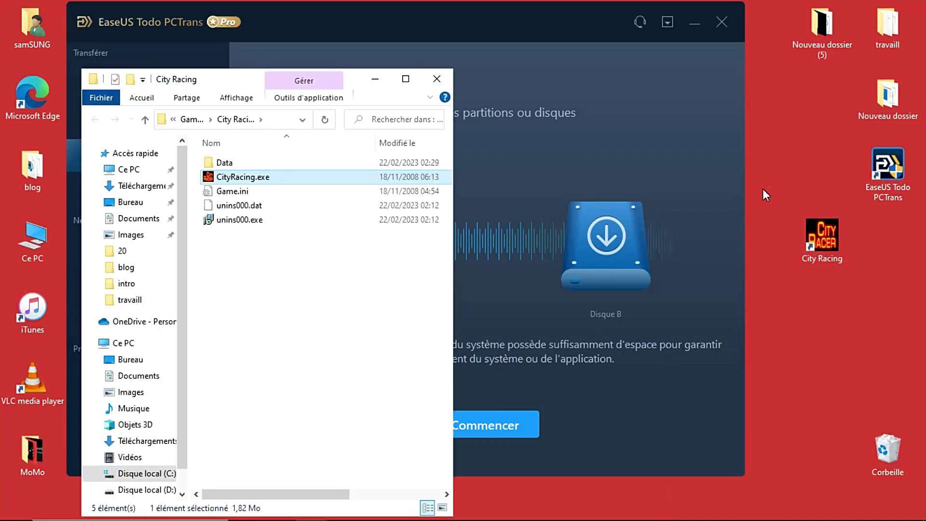
pyautogui.rightClick(283, 183)
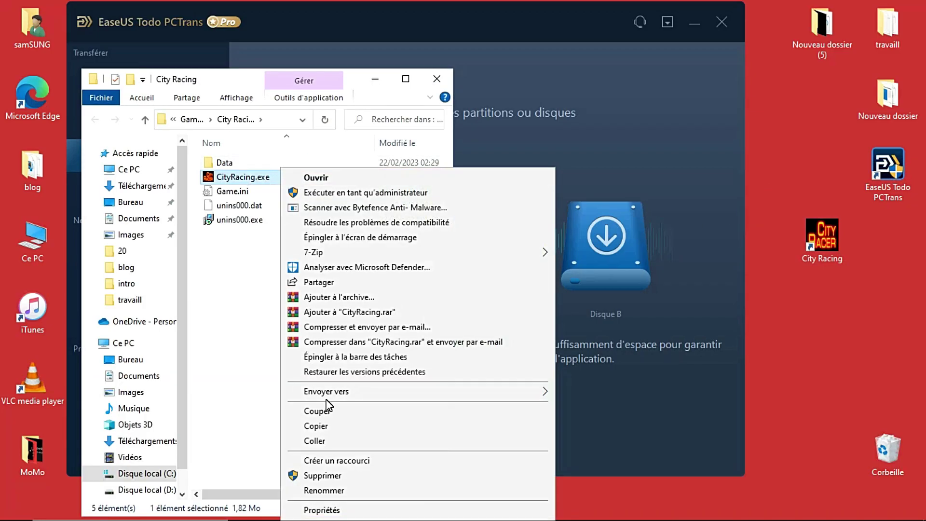
pyautogui.click(320, 427)
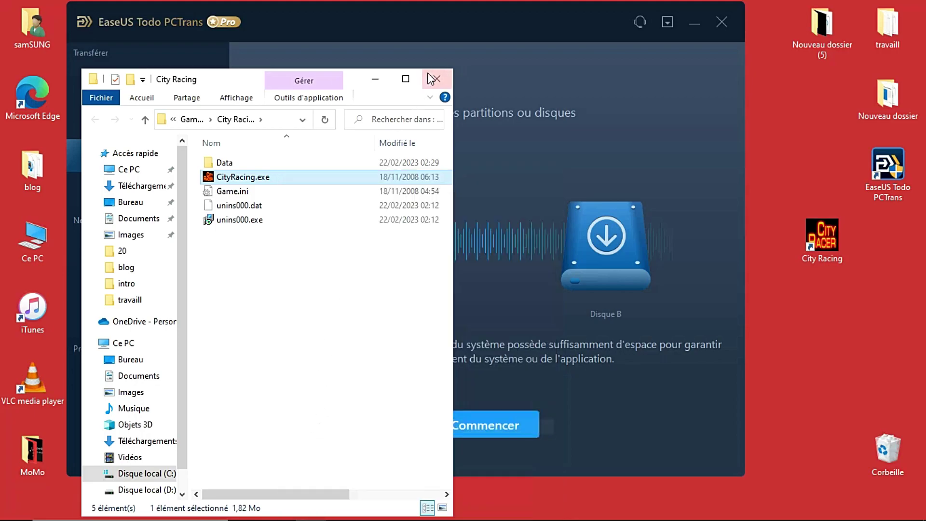
# - Paste the copied CityRacing.exe into the root of Disque local (D:) and close the File Explorer window
pyautogui.click(432, 78)
pyautogui.click(312, 520)
pyautogui.doubleClick(312, 433)
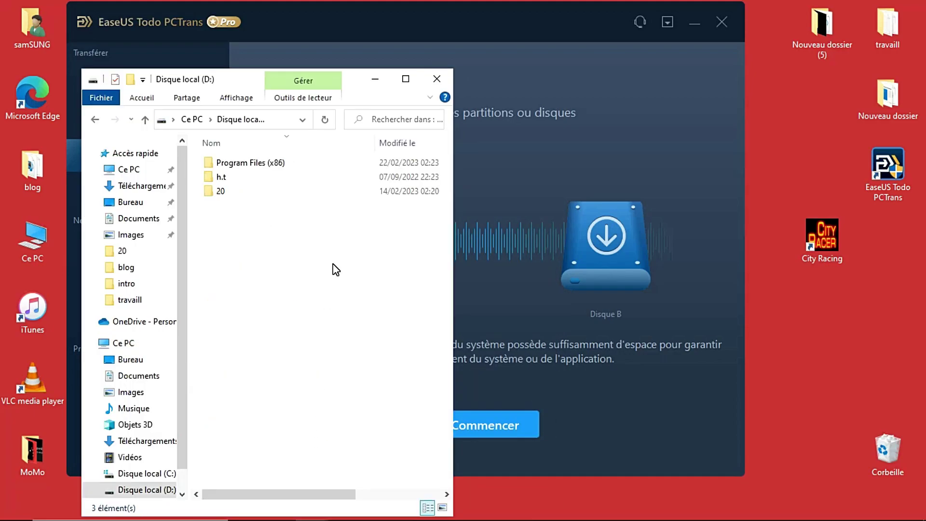
pyautogui.rightClick(259, 246)
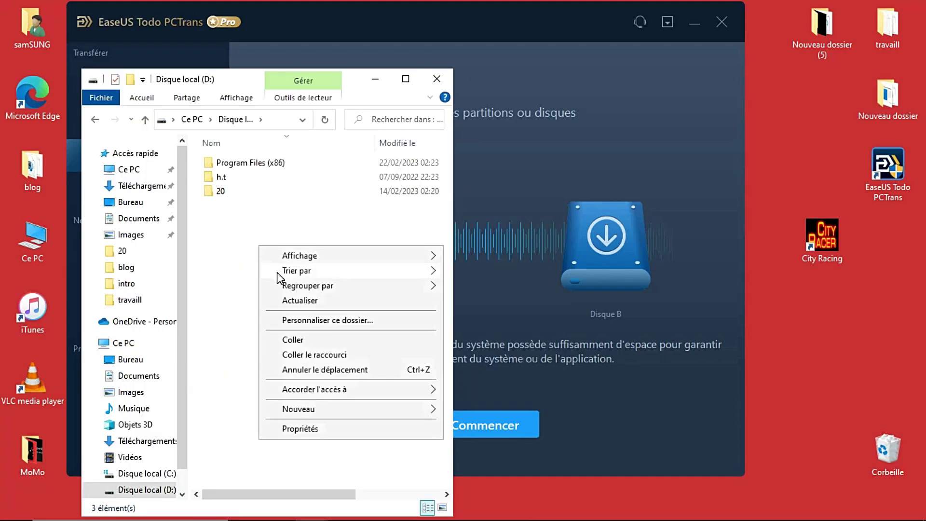
pyautogui.click(292, 339)
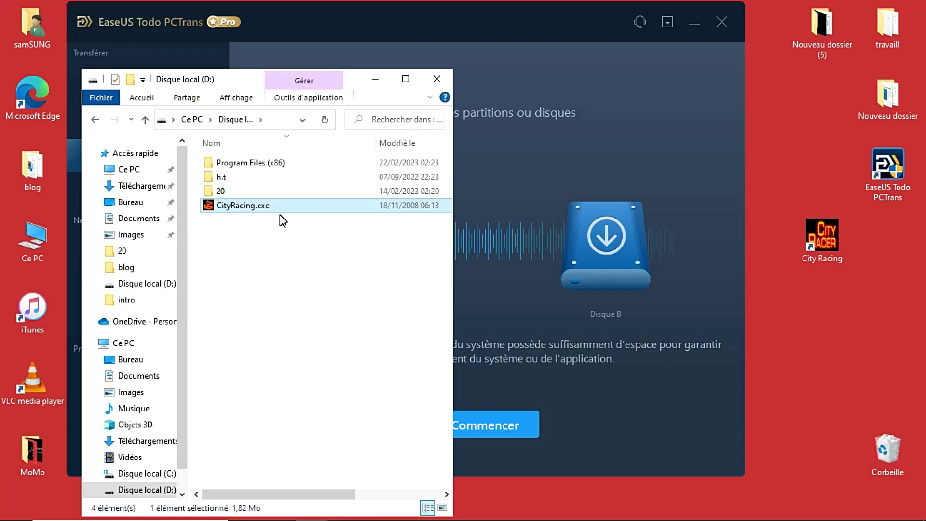
pyautogui.click(437, 79)
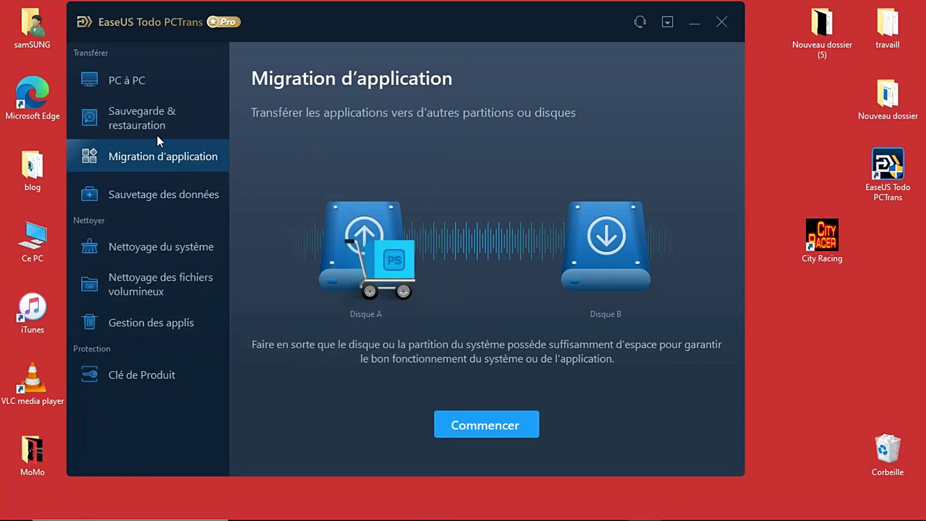
# - In EaseUS Todo PCTrans, review the Sauvegarde & restauration, Sauvetage des données and Nettoyage du système modules
pyautogui.click(151, 120)
pyautogui.click(169, 190)
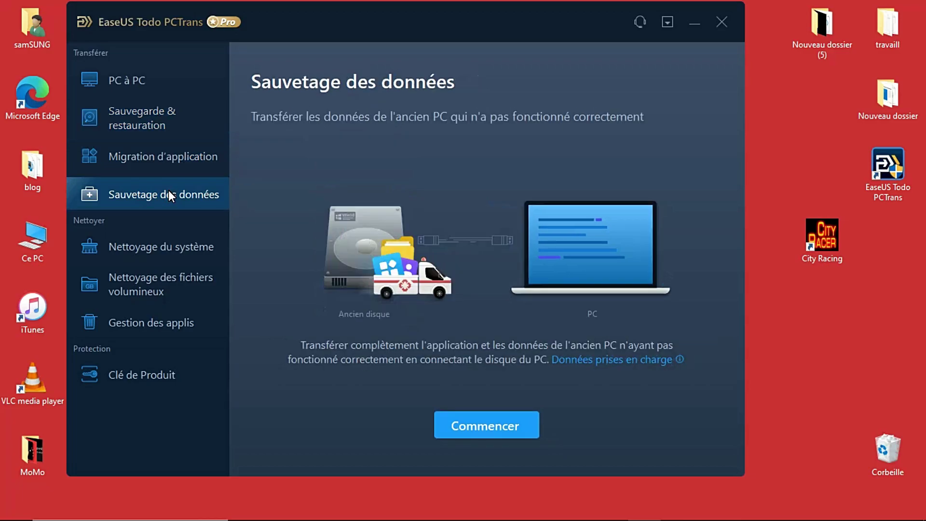
pyautogui.click(184, 242)
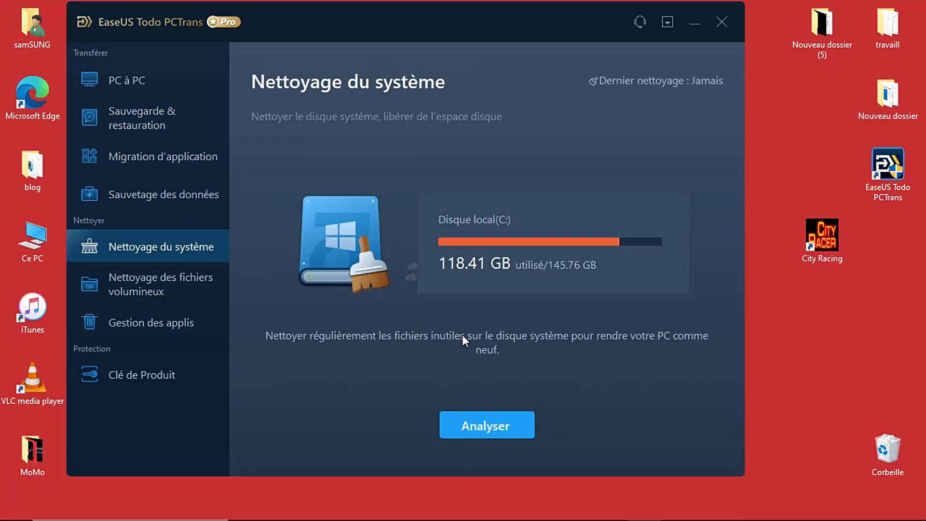